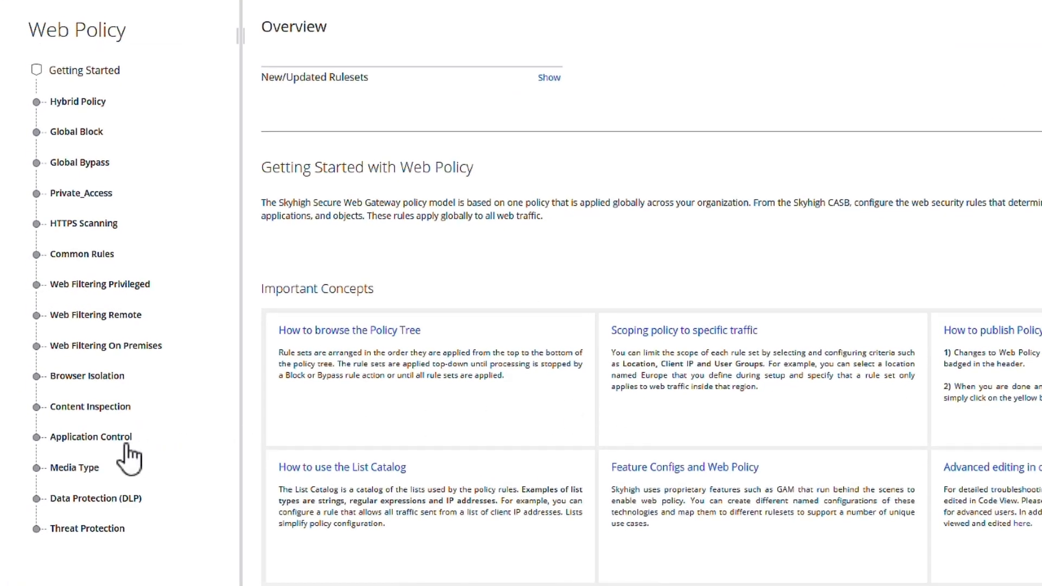
Expand Application Control, enter Tenant Restriction and view the 'Block personal instances of Microsoft Office 365' instance details.
click(115, 441)
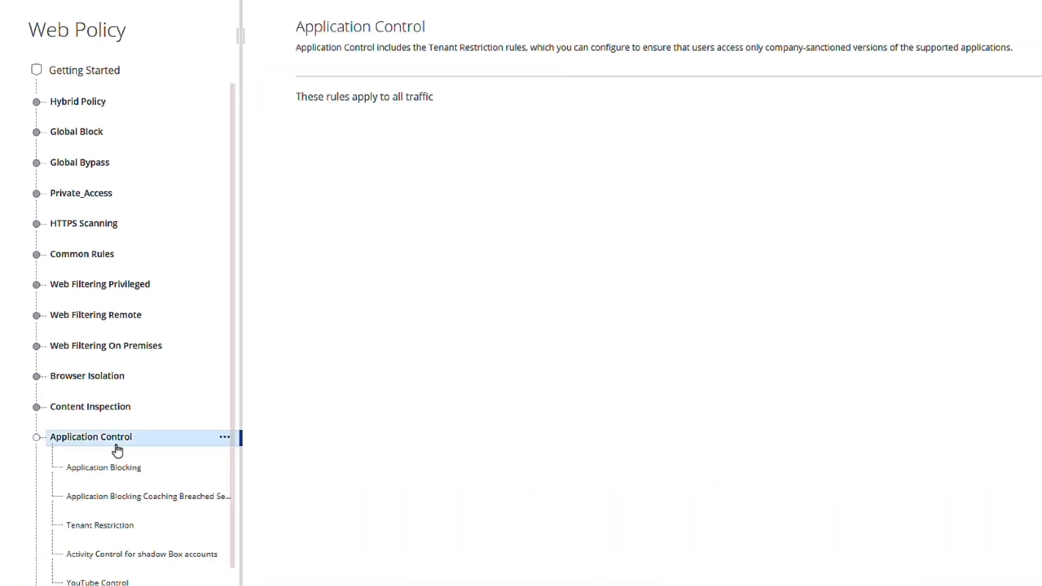
click(116, 529)
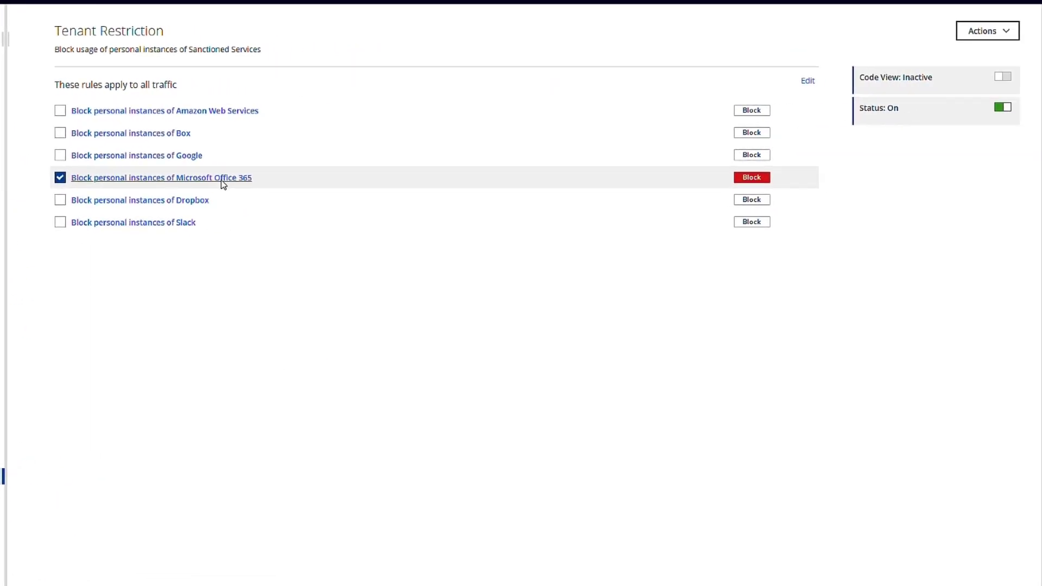
click(221, 180)
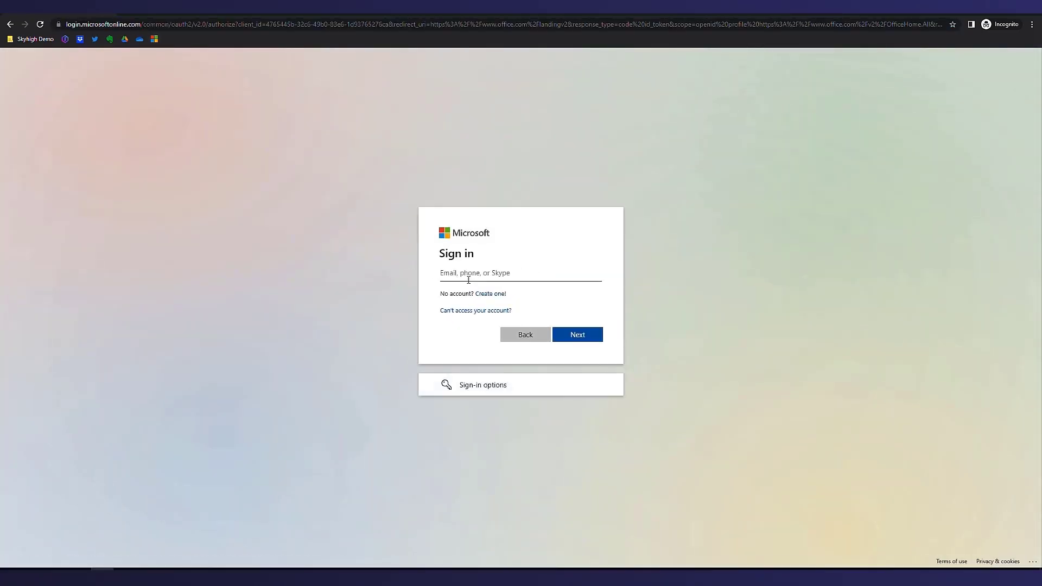
Submit the unapproved admin email and password, reaching the administrator-blocked access message.
click(576, 342)
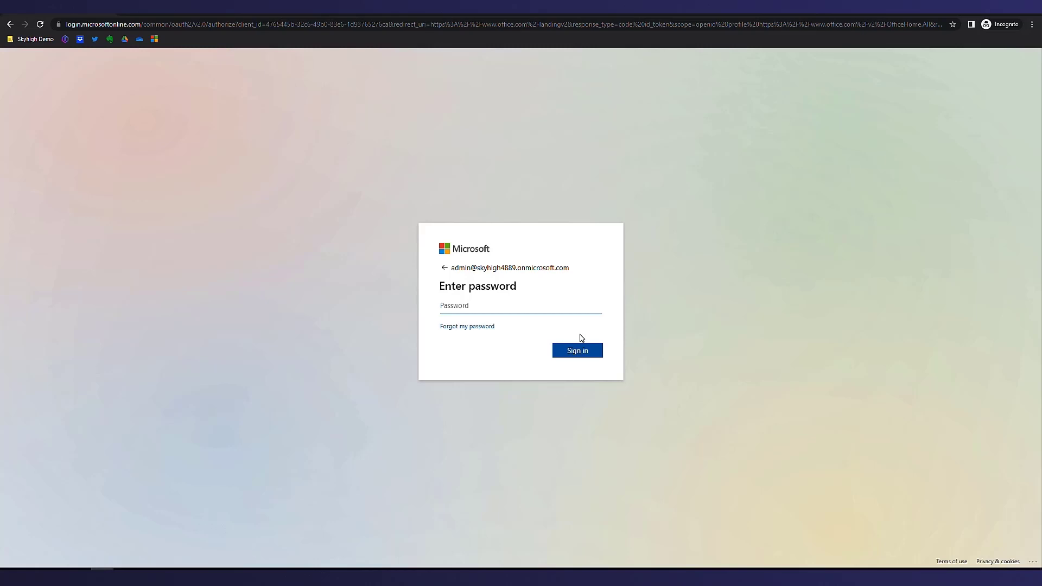
text(*********)
click(586, 352)
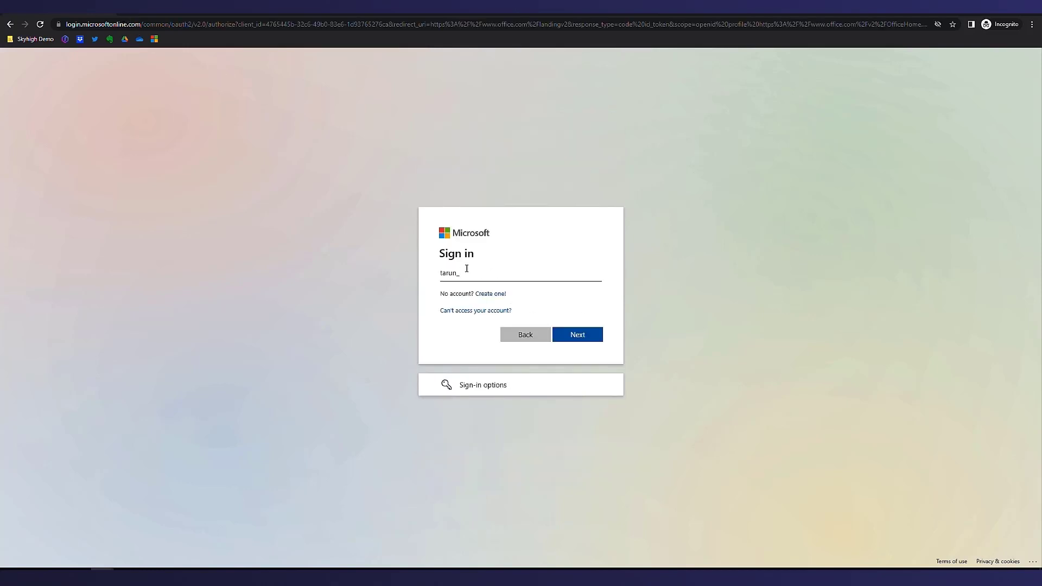
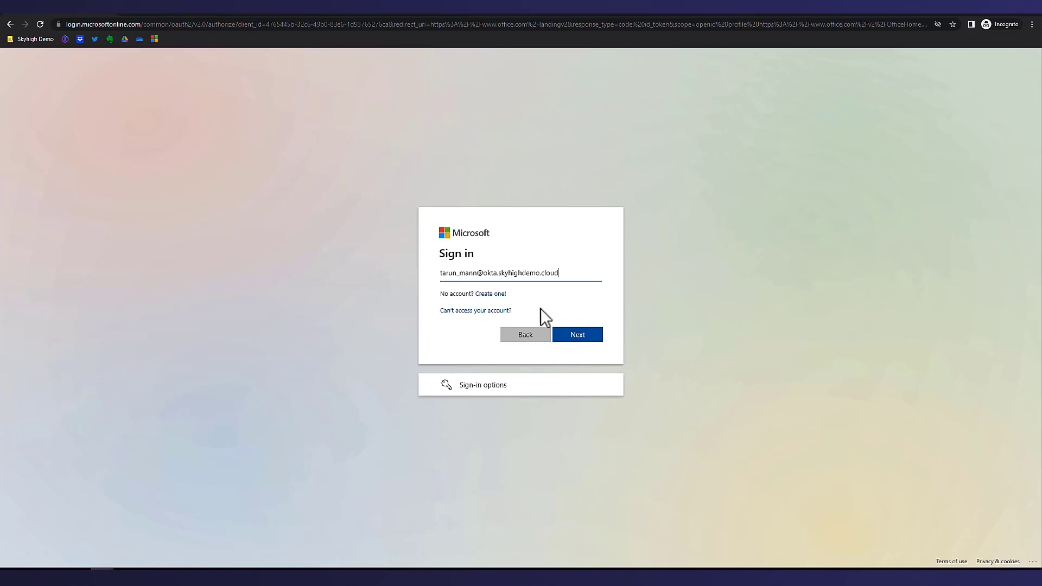
Submit the approved company-domain email and pick the suggested username on the Okta Skyhigh Demo page.
click(569, 336)
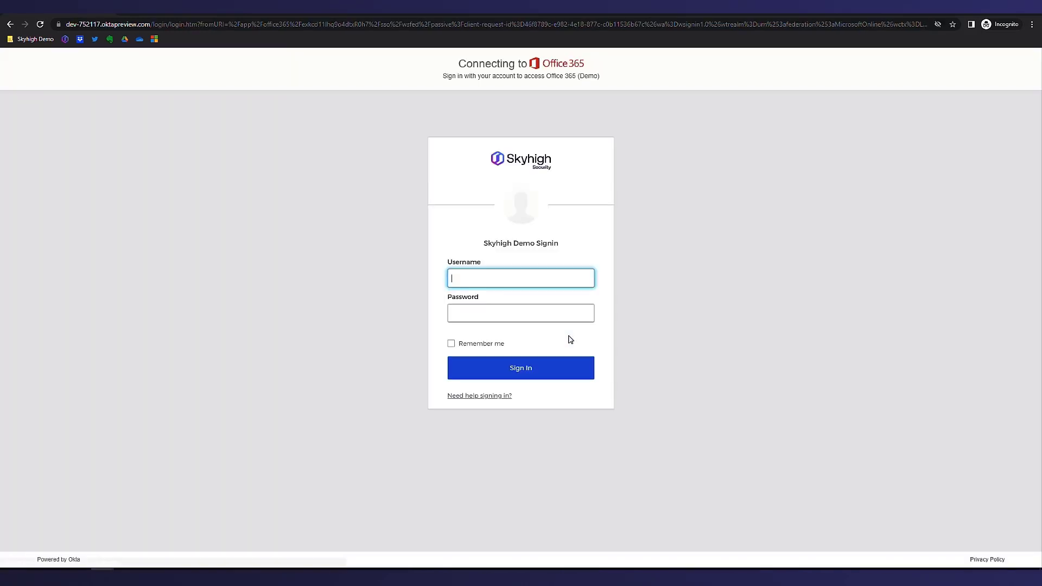
click(489, 272)
click(536, 310)
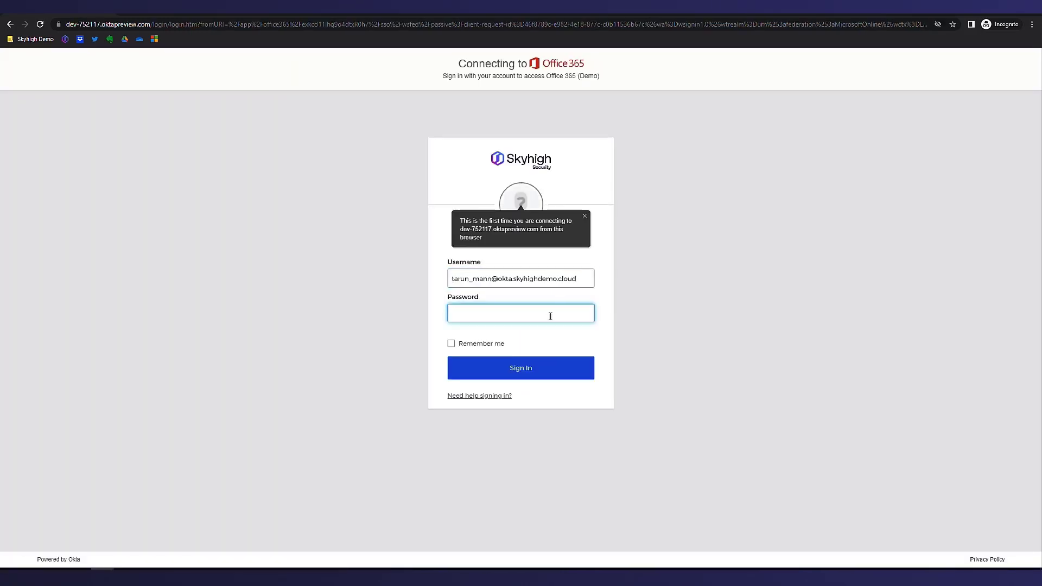
text(••••••••••)
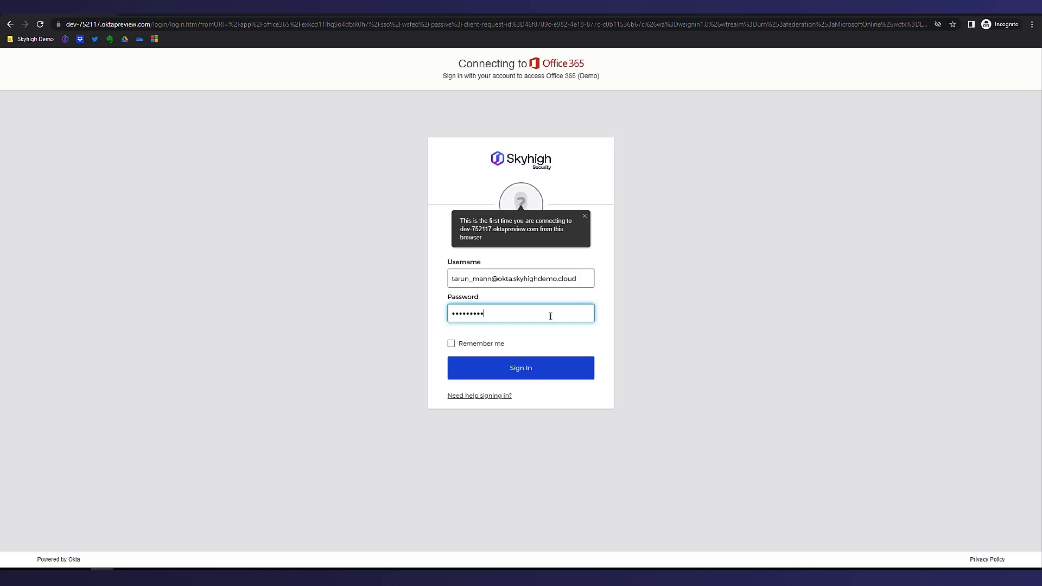